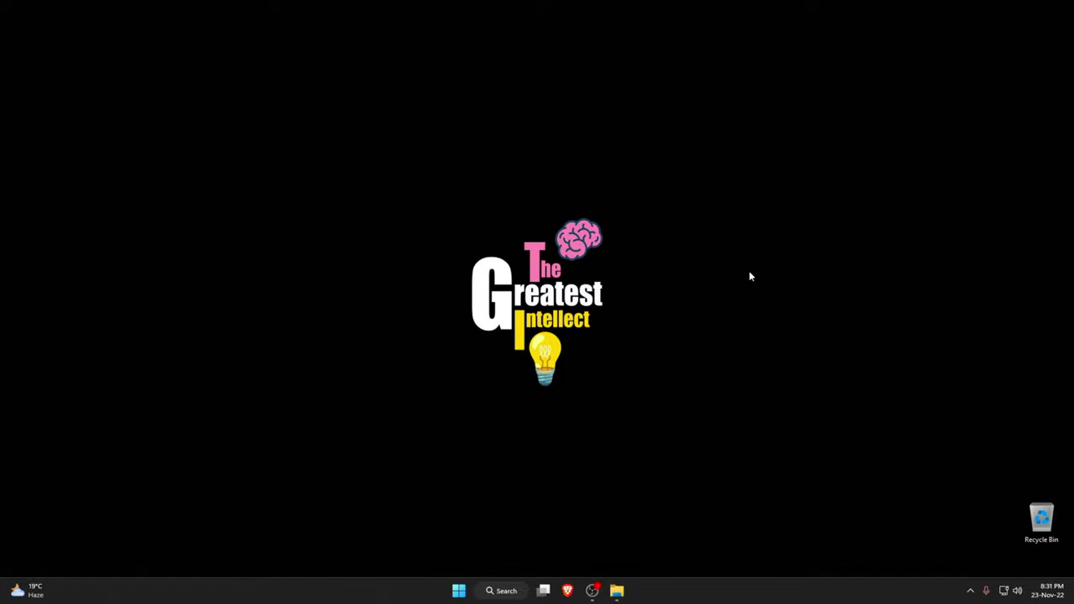
- Search 'set up usb' to open Game Controllers, showing the PLAYSTATION(R)3 Controller with status OK
{"action": "left_click", "coordinate": [504, 591]}
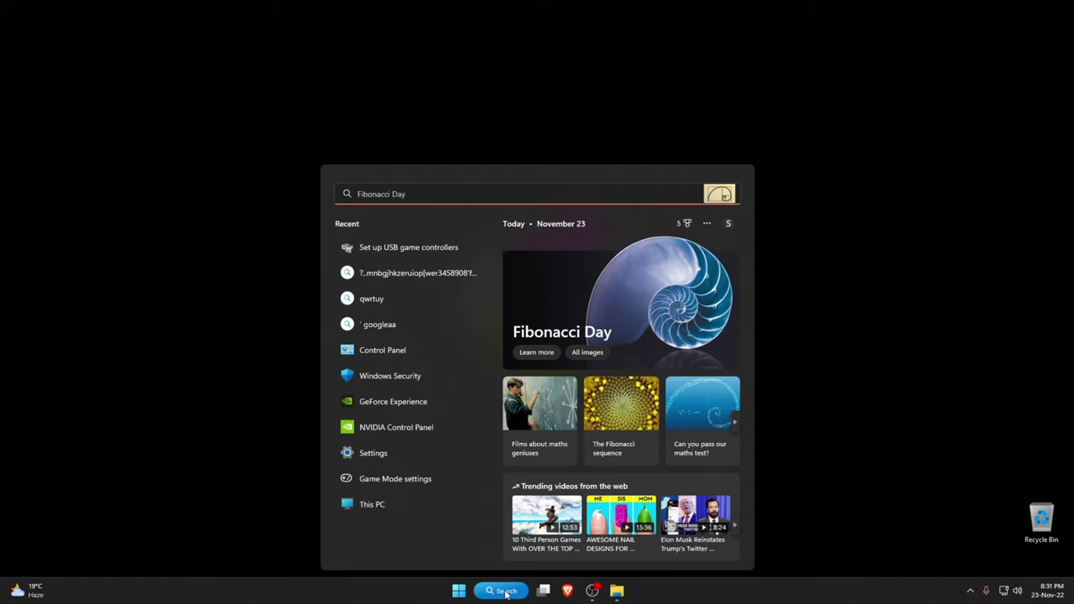
{"action": "type", "text": "set u"}
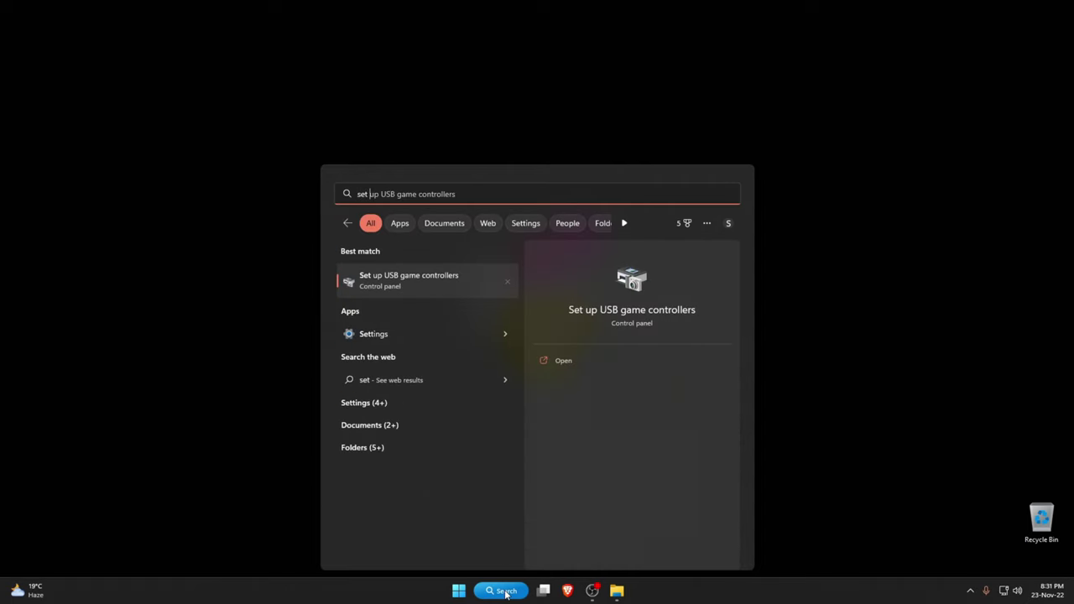
{"action": "type", "text": "p usb"}
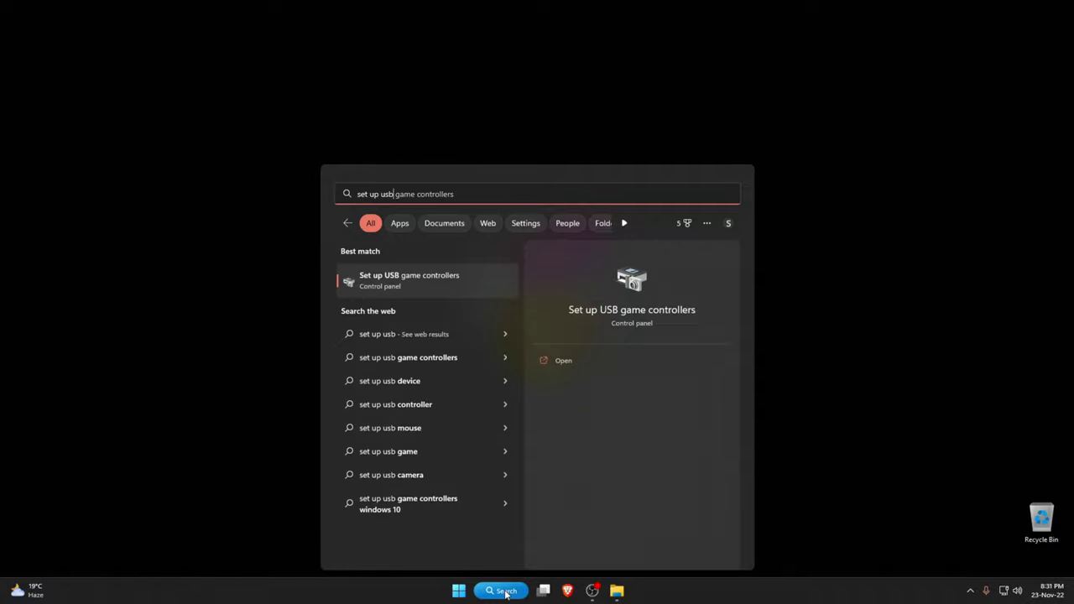
{"action": "left_click", "coordinate": [433, 287]}
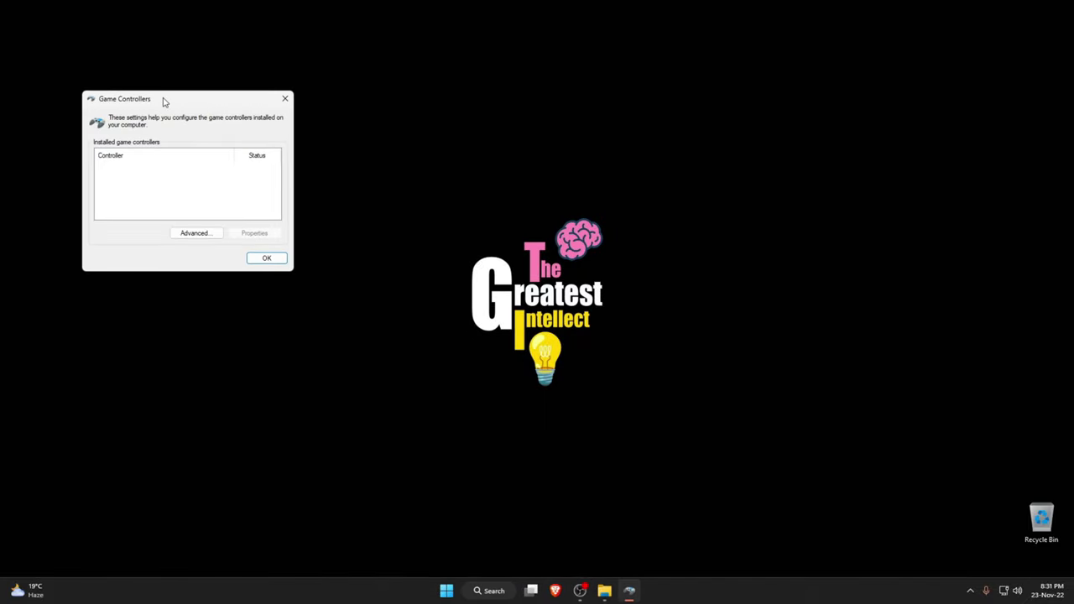
{"action": "left_click_drag", "start_coordinate": [164, 102], "coordinate": [762, 143]}
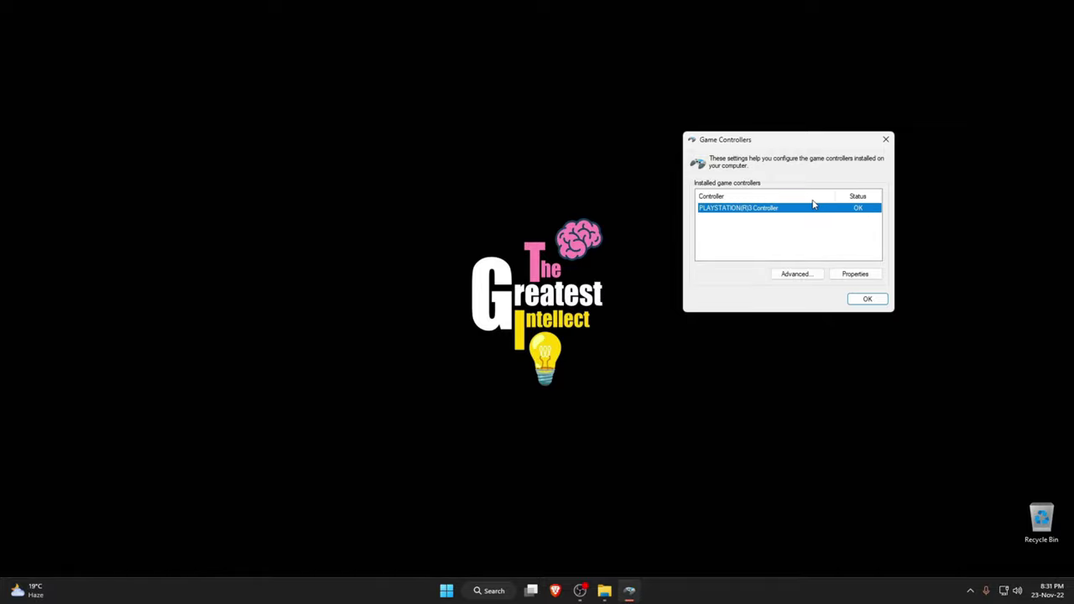
- Open the PLAYSTATION(R)3 Controller's properties on its Test page of axes and buttons
{"action": "left_click", "coordinate": [853, 276]}
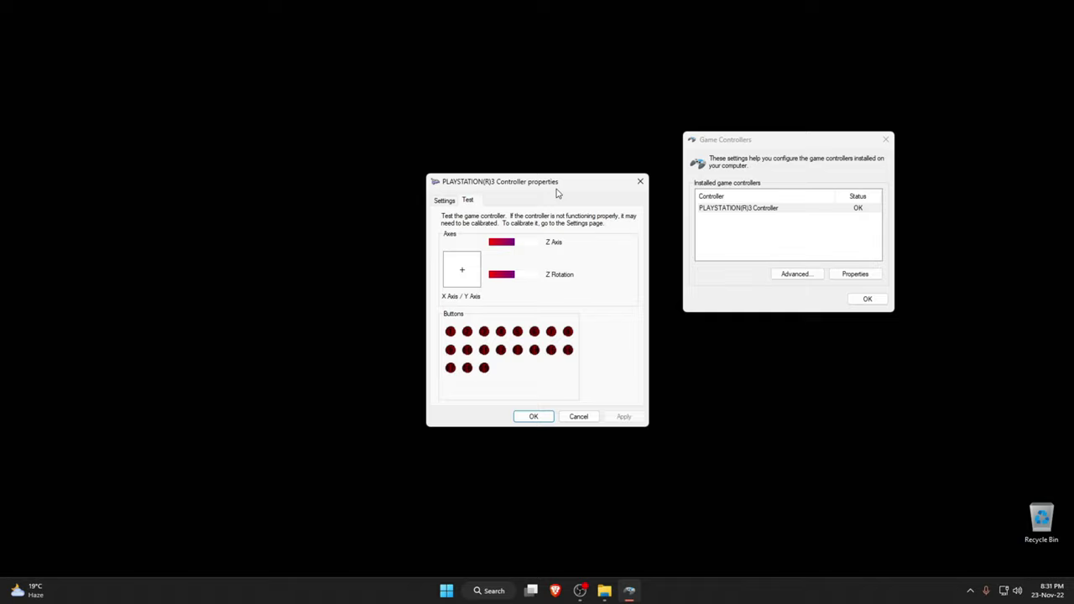
{"action": "left_click_drag", "start_coordinate": [555, 183], "coordinate": [503, 140]}
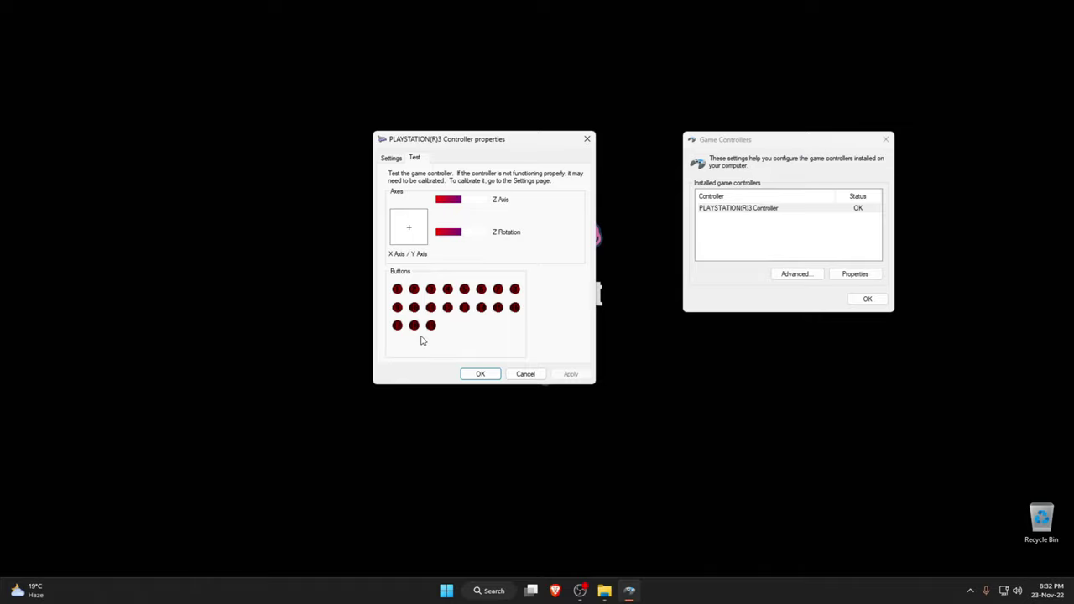
- Close the controller properties and open the SCP-DS-Driver-Package-1.2.0.160 archive from Downloads
{"action": "left_click", "coordinate": [587, 138]}
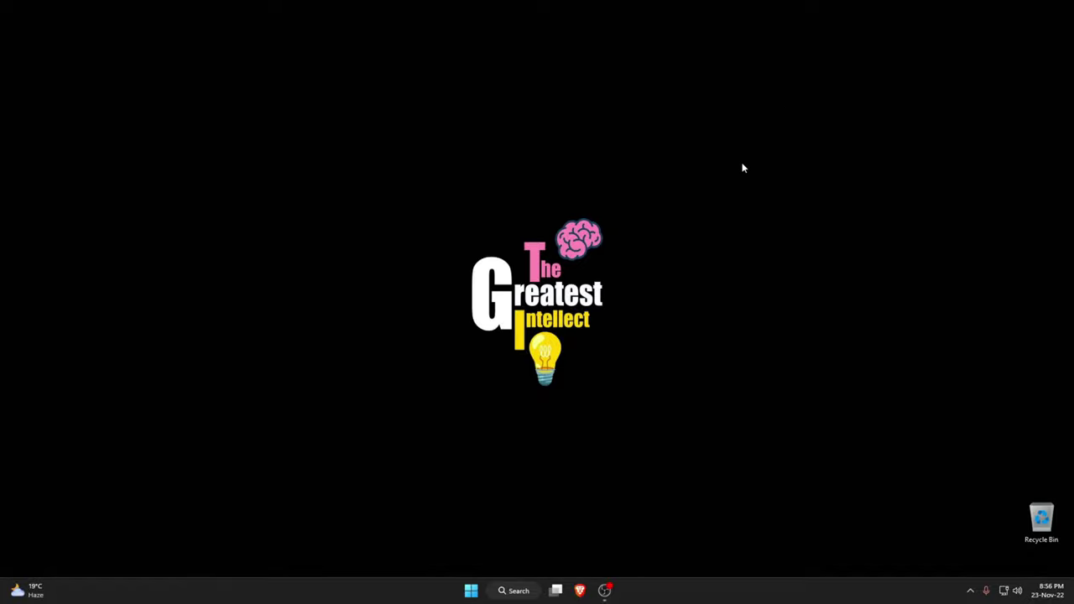
{"action": "left_click", "coordinate": [471, 590]}
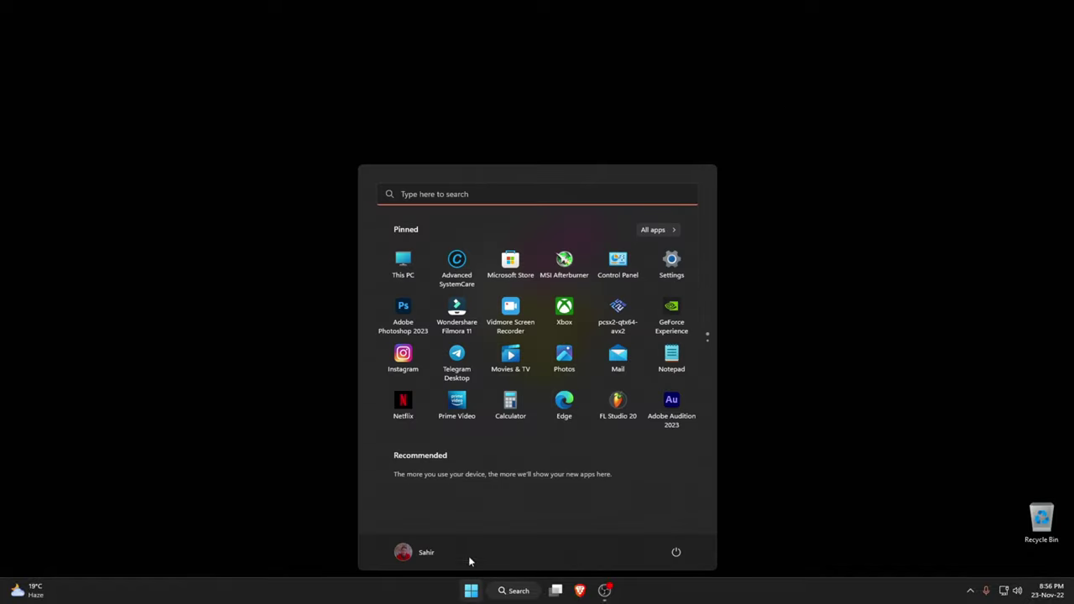
{"action": "left_click", "coordinate": [400, 266]}
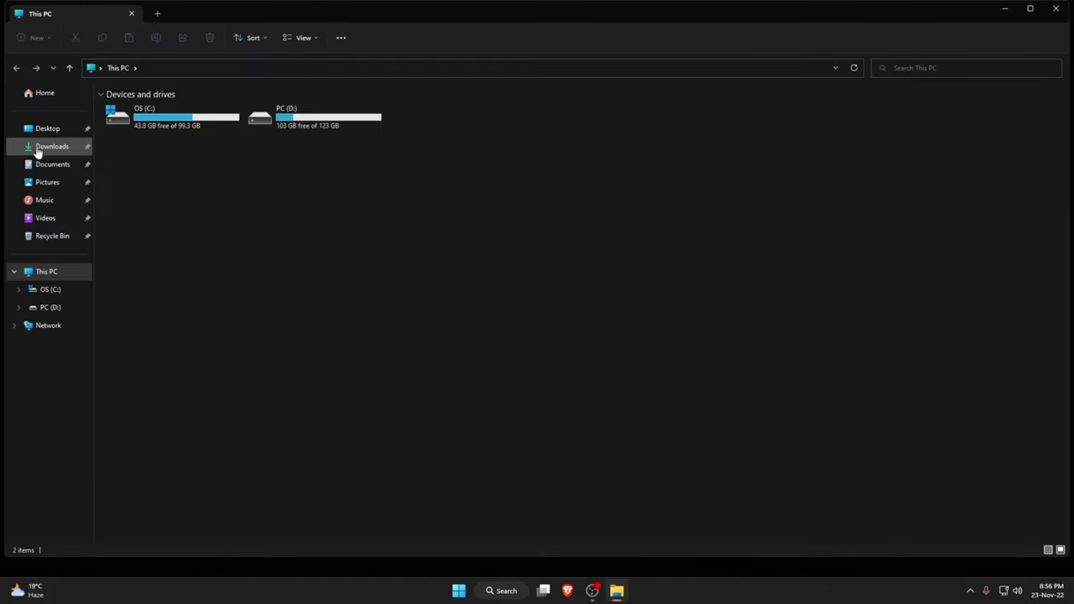
{"action": "left_click", "coordinate": [38, 148]}
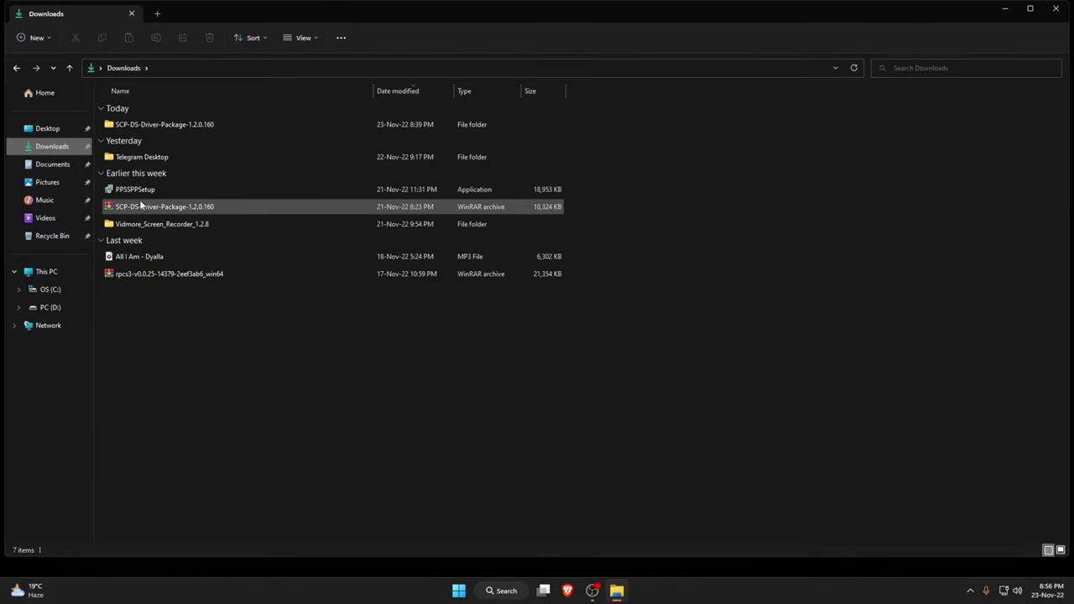
{"action": "left_click", "coordinate": [141, 207]}
{"action": "right_click", "coordinate": [141, 207]}
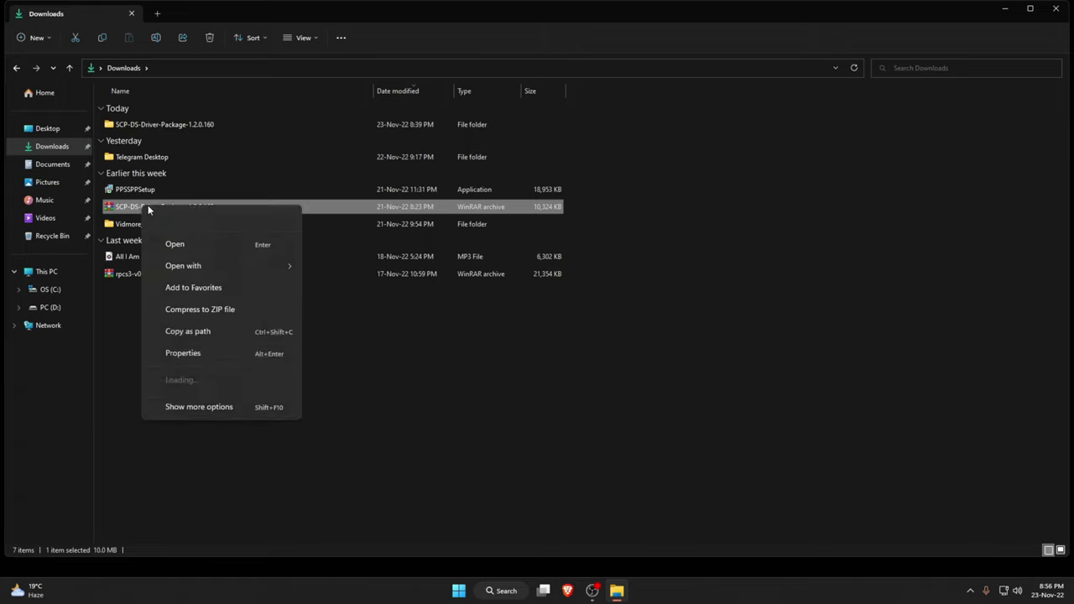
- Extract the SCP archive into a new SCP-DS-Driver-Package-1.2.0.160 folder on OS (C:), then close WinRAR
{"action": "left_click", "coordinate": [176, 239]}
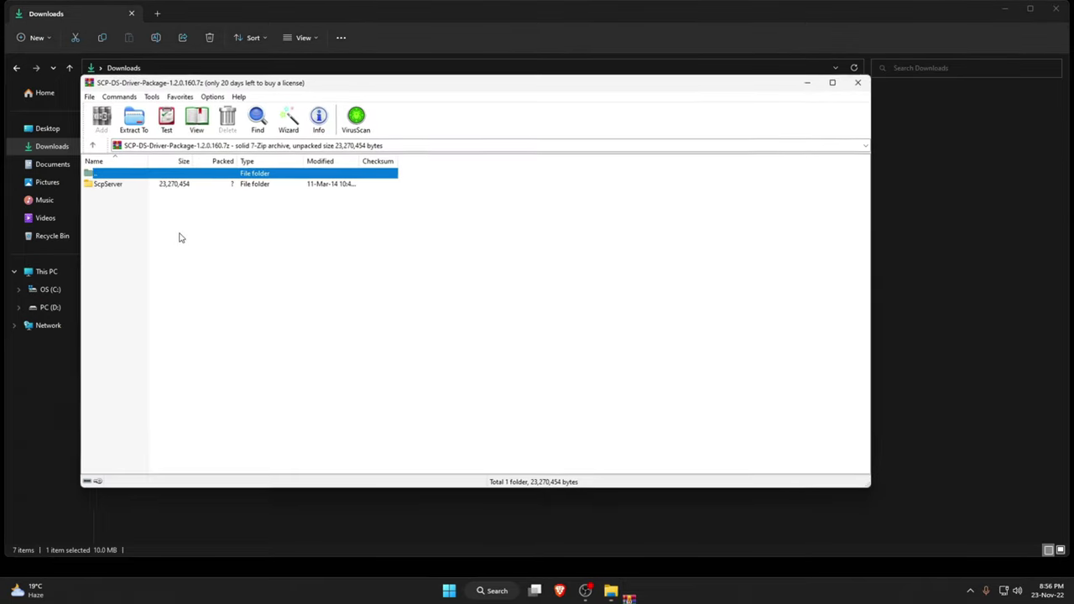
{"action": "left_click", "coordinate": [126, 117]}
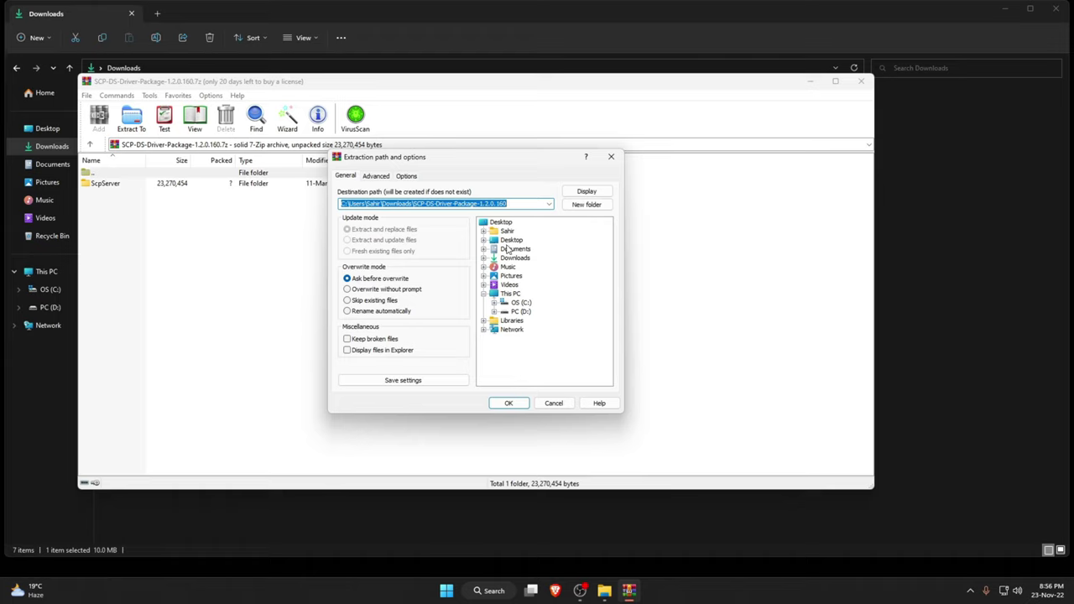
{"action": "left_click", "coordinate": [495, 303]}
{"action": "left_click", "coordinate": [522, 268]}
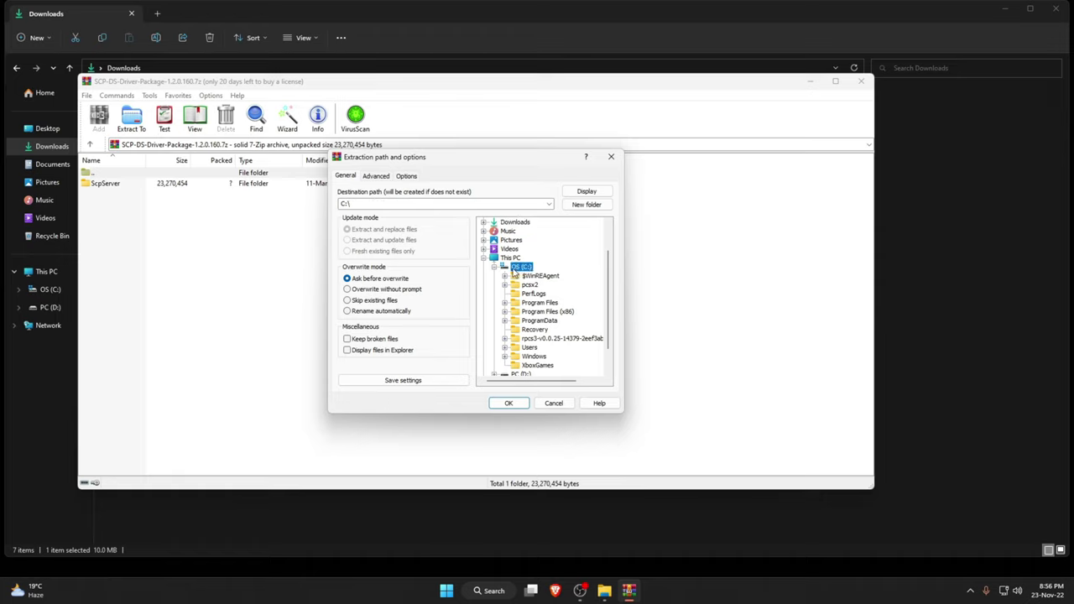
{"action": "left_click", "coordinate": [586, 205]}
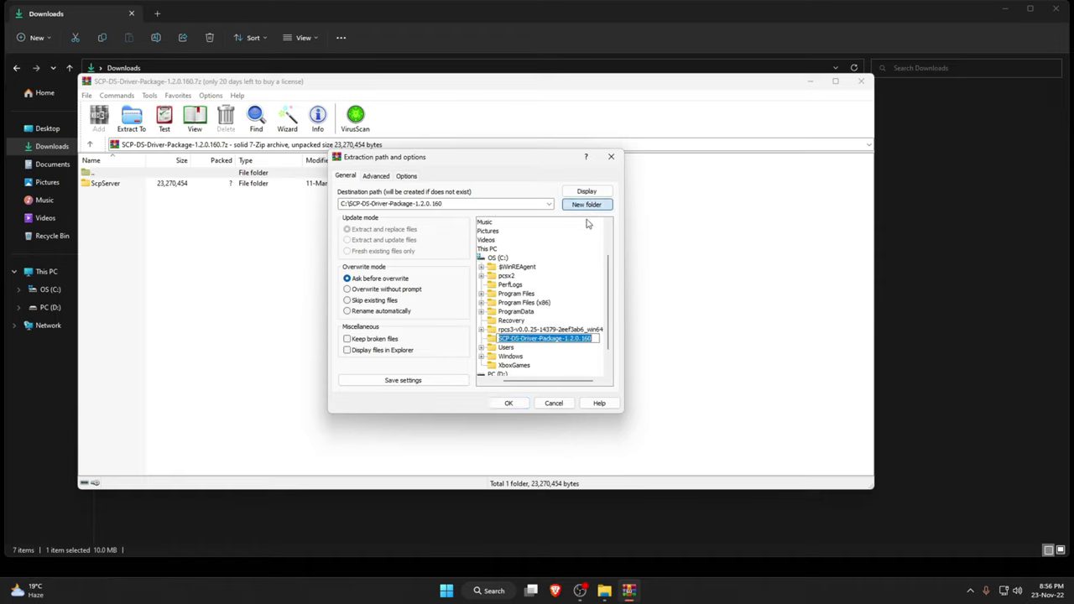
{"action": "left_click", "coordinate": [508, 403]}
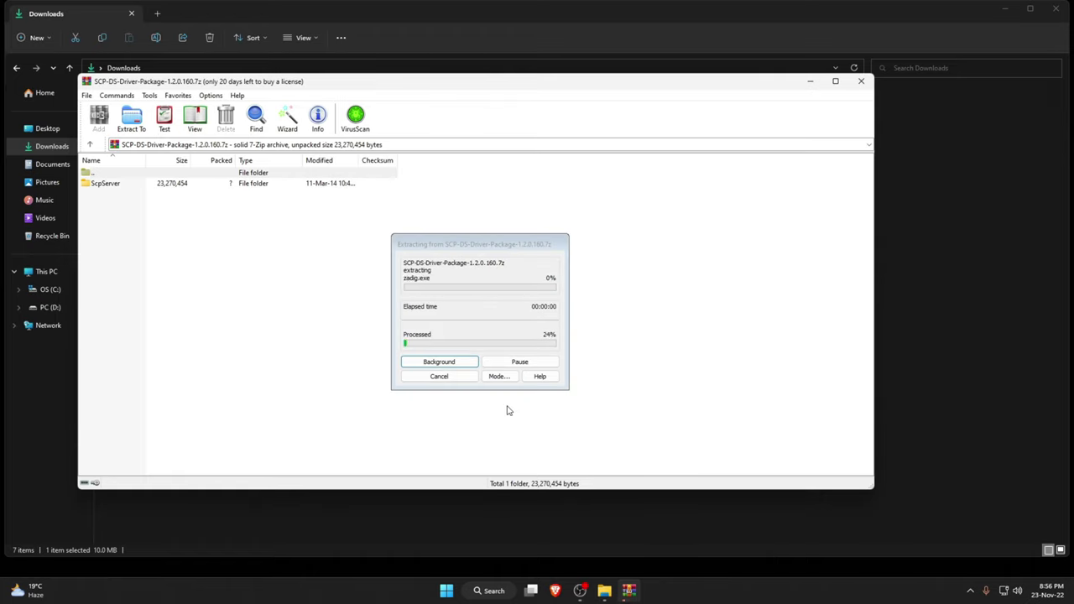
{"action": "left_click", "coordinate": [861, 81]}
{"action": "left_click", "coordinate": [42, 289]}
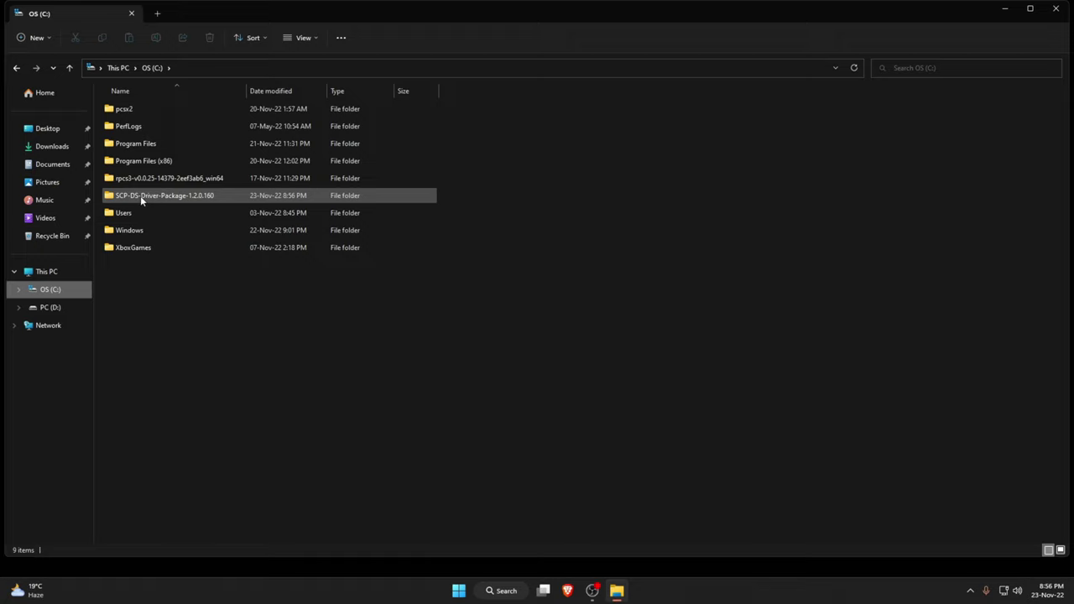
- Run ScpDriver from C:\SCP-DS-Driver-Package-1.2.0.160\ScpServer\bin
{"action": "double_click", "coordinate": [139, 196]}
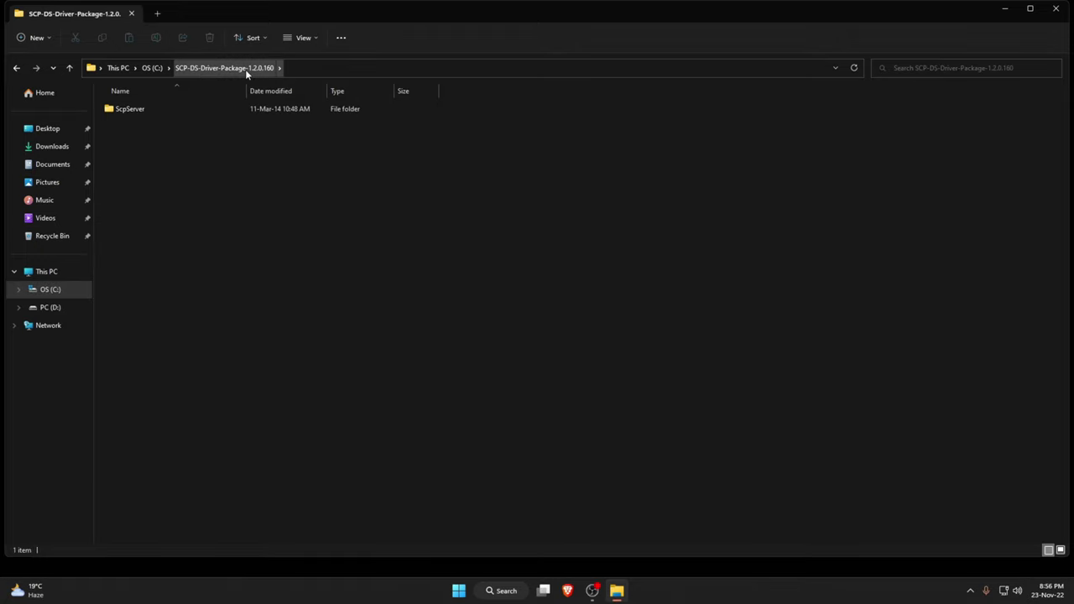
{"action": "double_click", "coordinate": [137, 111]}
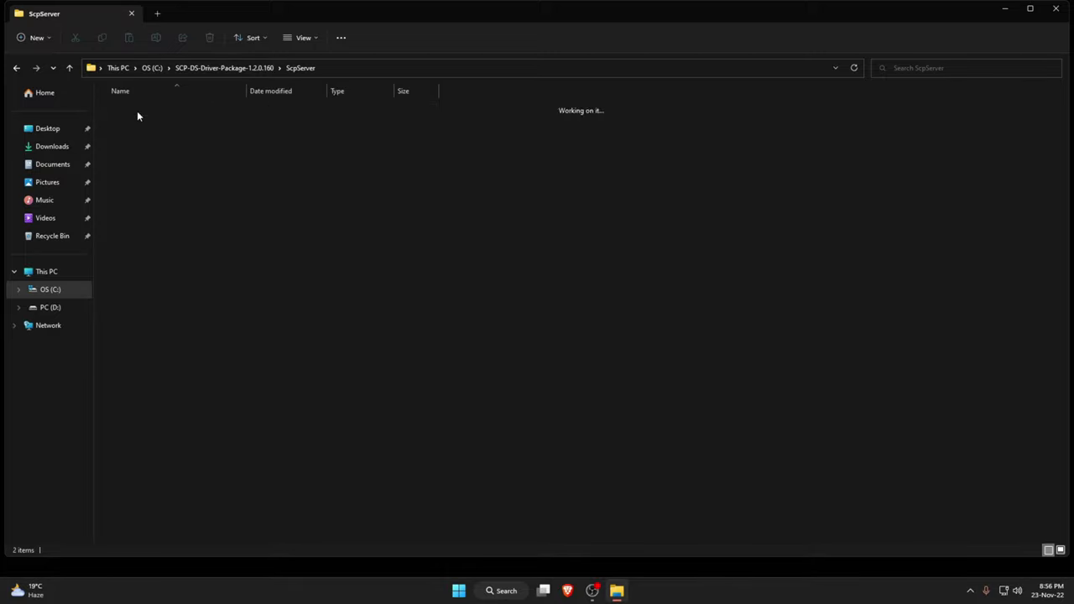
{"action": "double_click", "coordinate": [136, 111]}
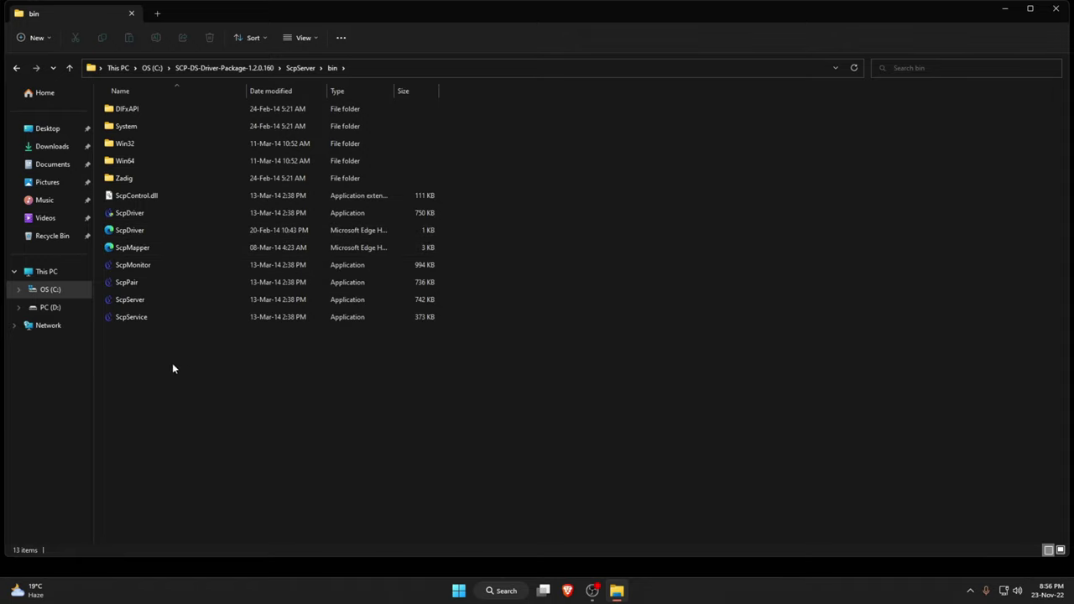
{"action": "left_click", "coordinate": [195, 218]}
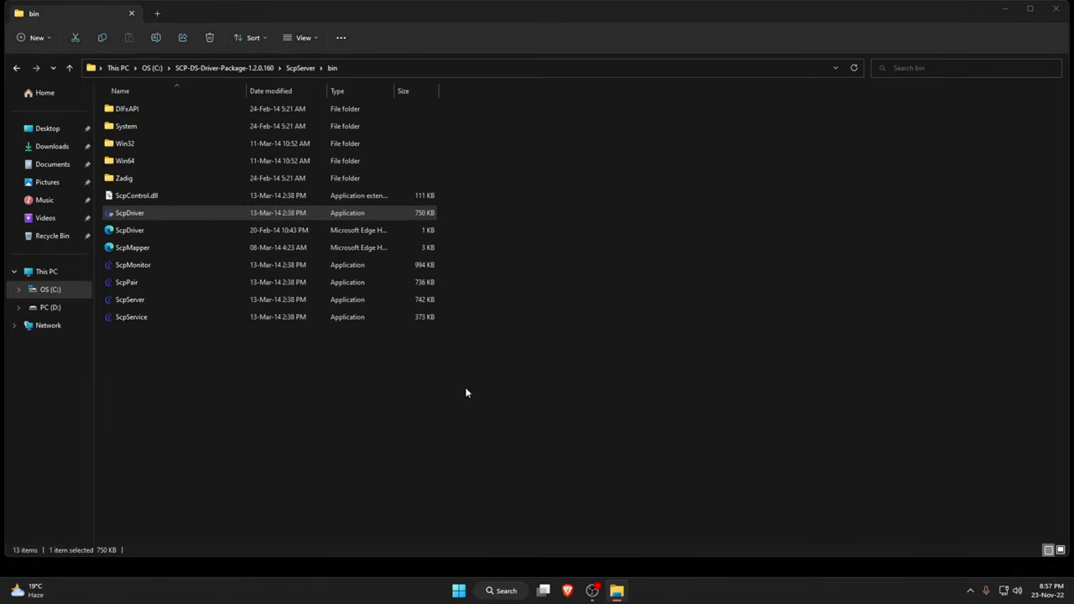
{"action": "key", "text": "Return"}
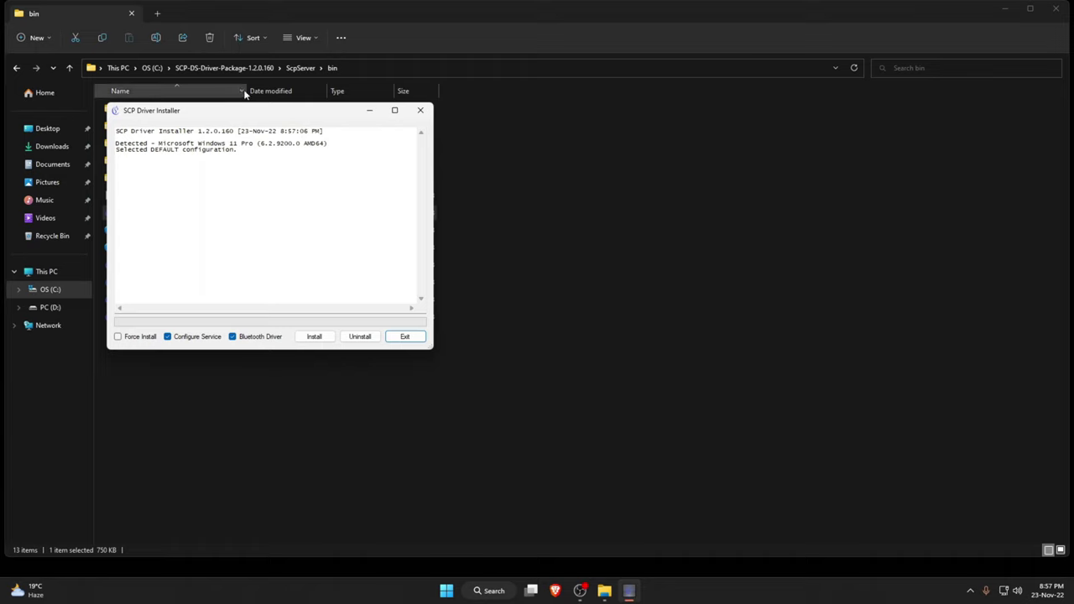
- Force-install the SCP DS3 driver, closing the installer after it reports Install Succeeded
{"action": "left_click_drag", "start_coordinate": [233, 113], "coordinate": [653, 117]}
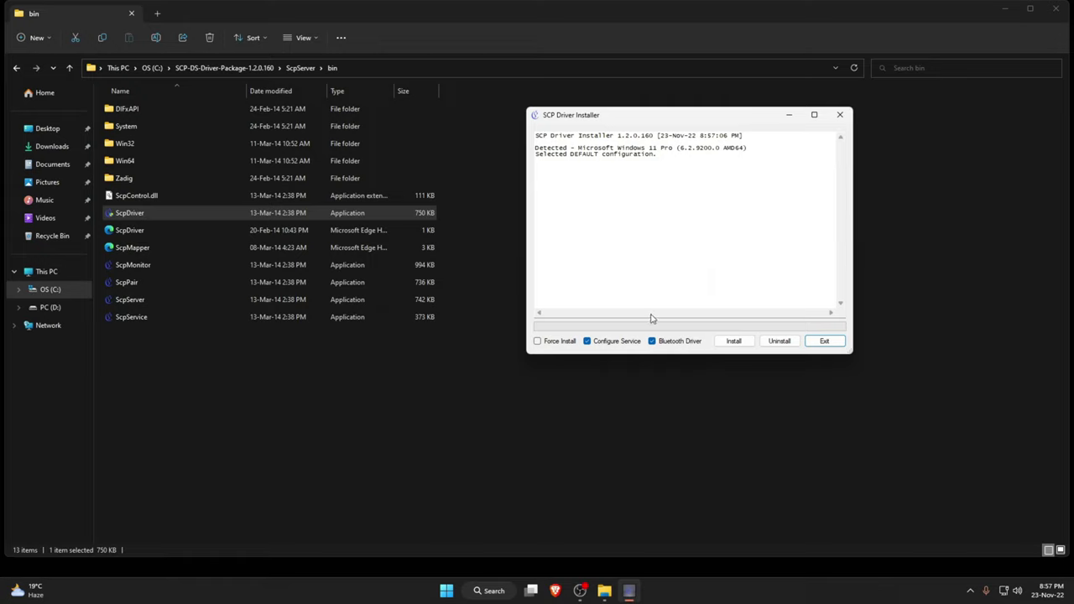
{"action": "left_click", "coordinate": [538, 341]}
{"action": "left_click", "coordinate": [735, 343]}
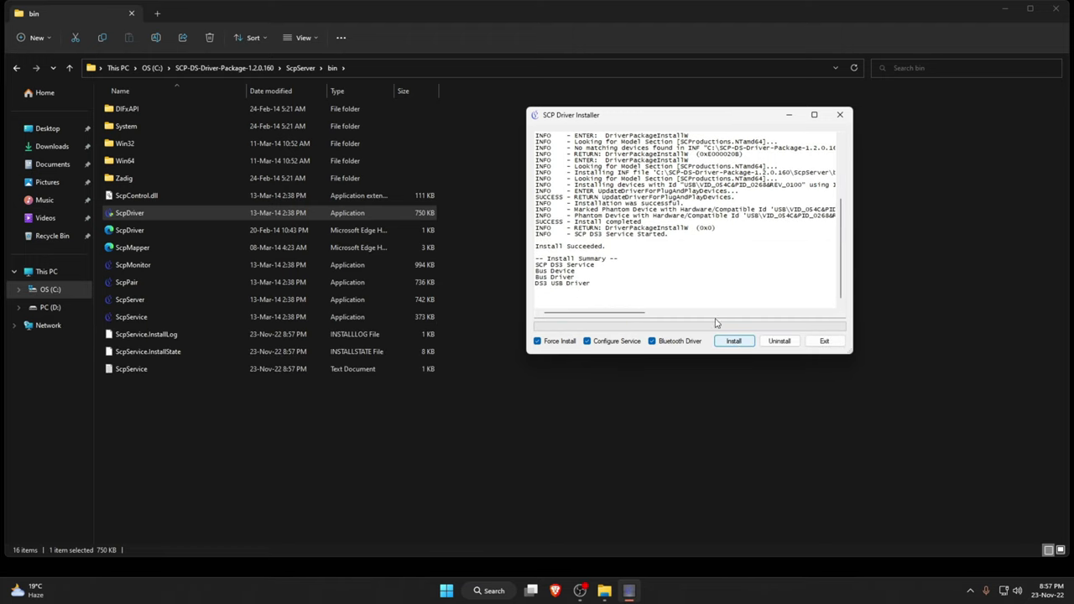
{"action": "left_click", "coordinate": [840, 114]}
- Close File Explorer and reopen Game Controllers, now listing Controller (XBOX 360 For Windows) as OK
{"action": "left_click", "coordinate": [1054, 10]}
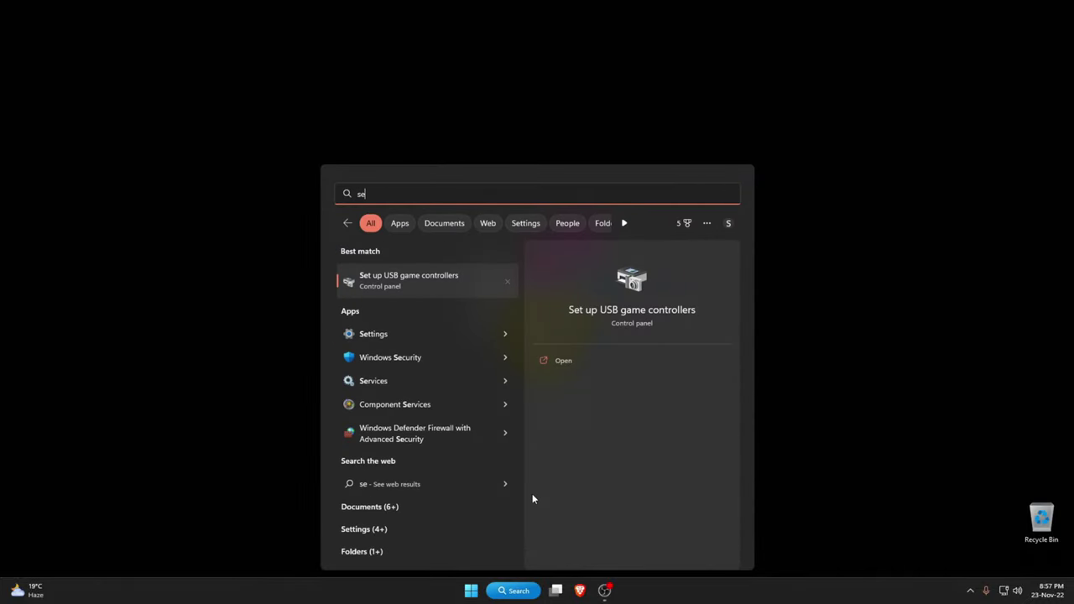
{"action": "left_click", "coordinate": [431, 277]}
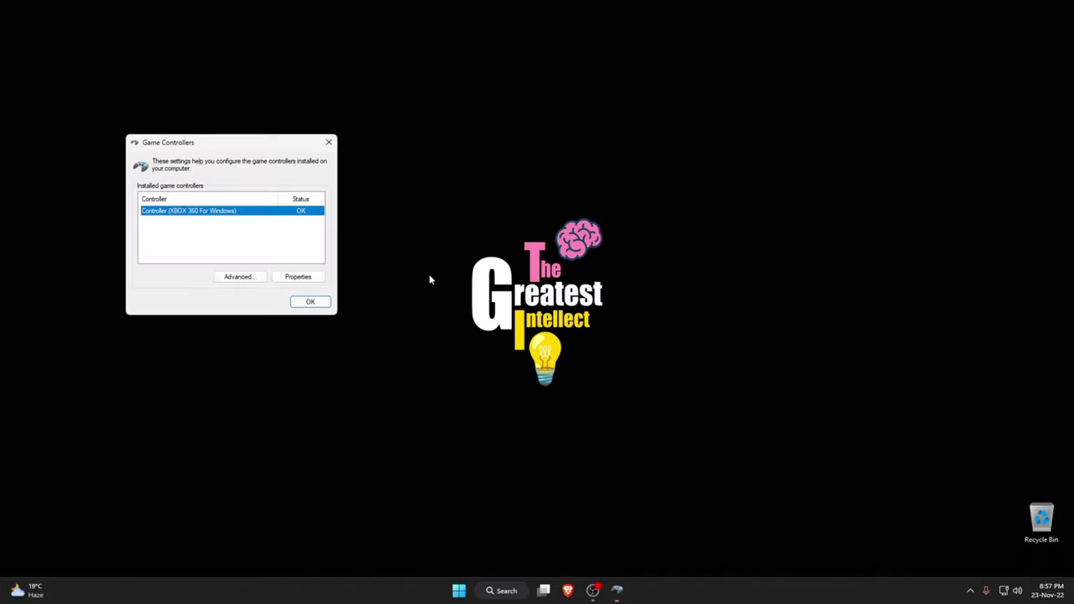
{"action": "left_click_drag", "start_coordinate": [237, 143], "coordinate": [708, 135]}
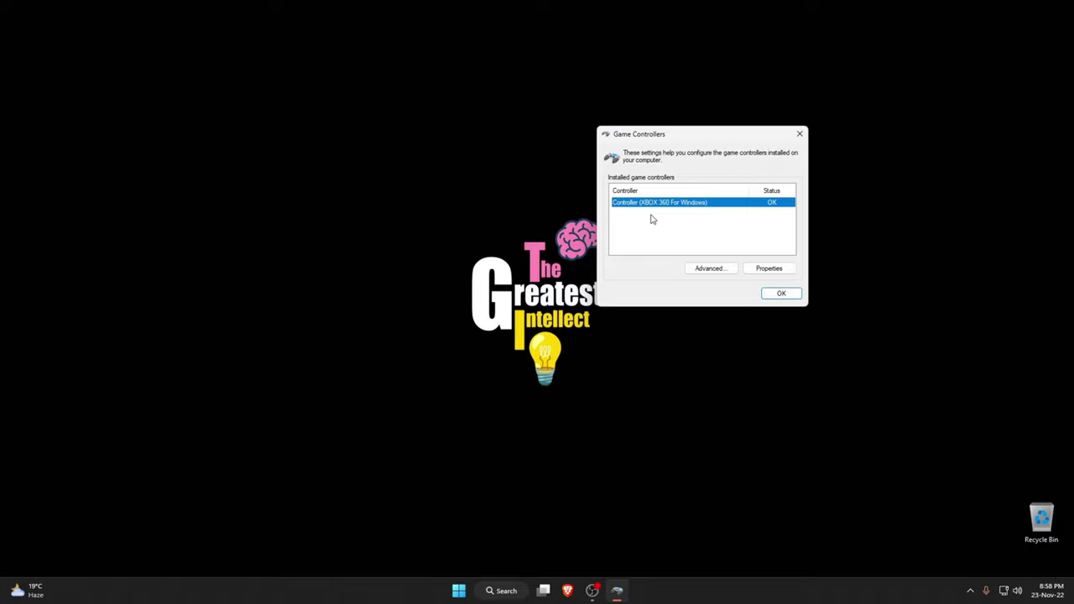
- Open the Controller (XBOX 360 For Windows) properties on its Test page
{"action": "left_click", "coordinate": [771, 271]}
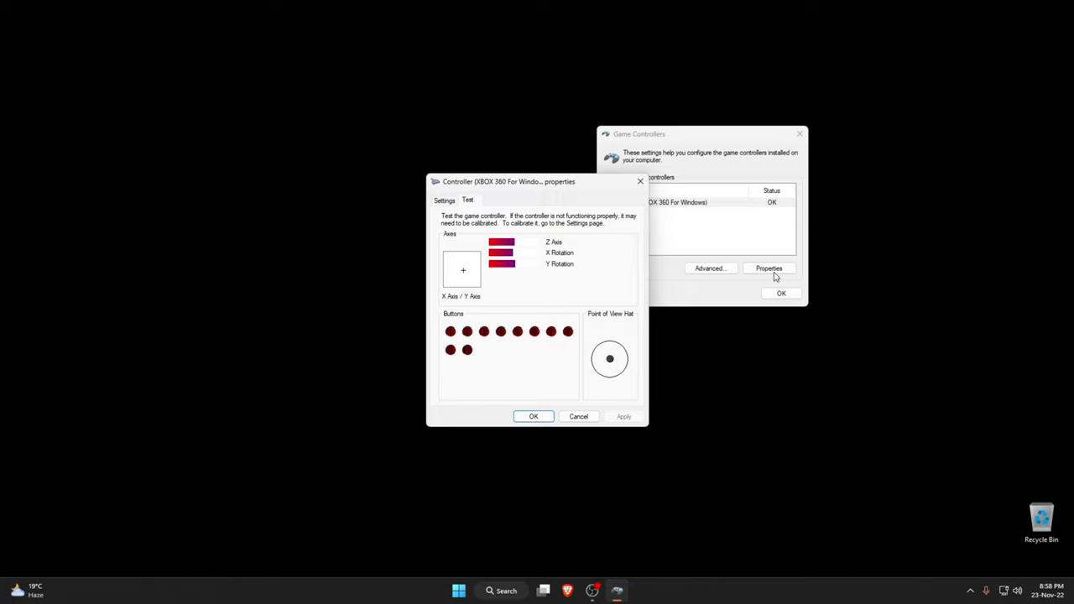
- Close the Xbox 360 controller properties and the Game Controllers window
{"action": "left_click", "coordinate": [640, 181]}
{"action": "left_click", "coordinate": [799, 134]}
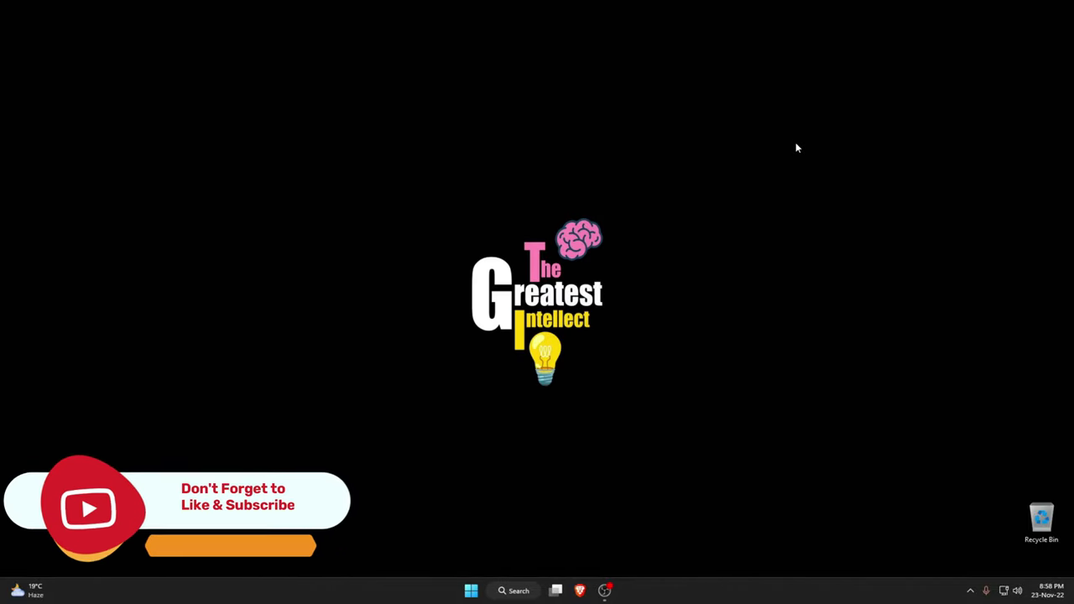